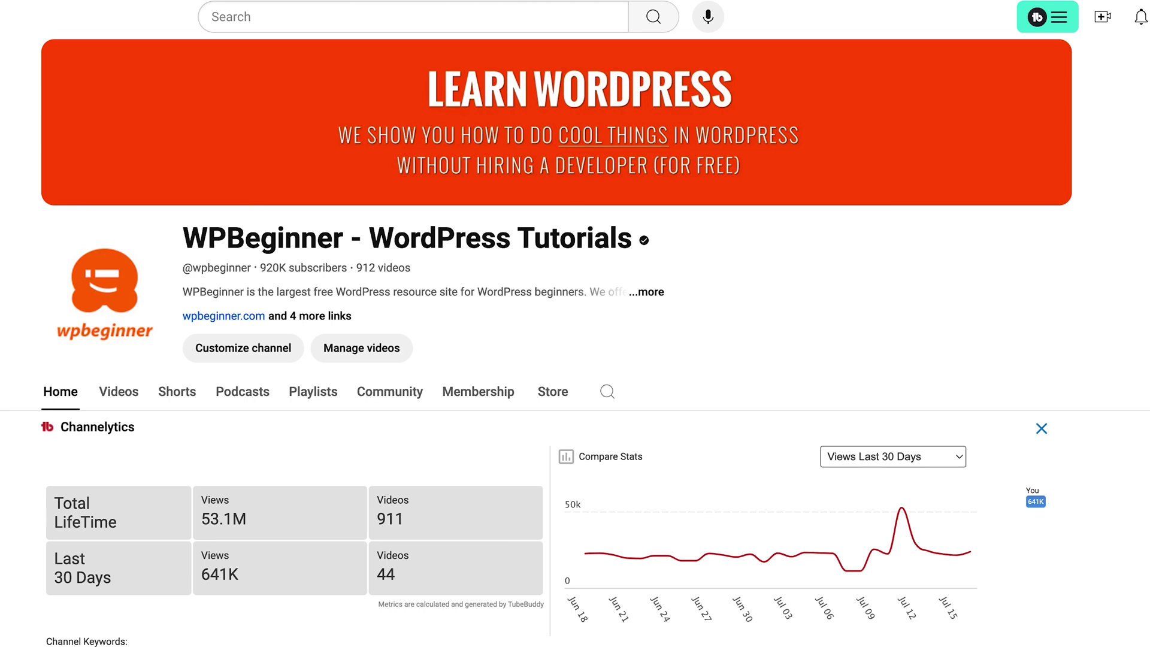
- Get past the WordPress welcome guide and paste the travel tips text into a new paragraph
scroll(575, 342, down, 10)
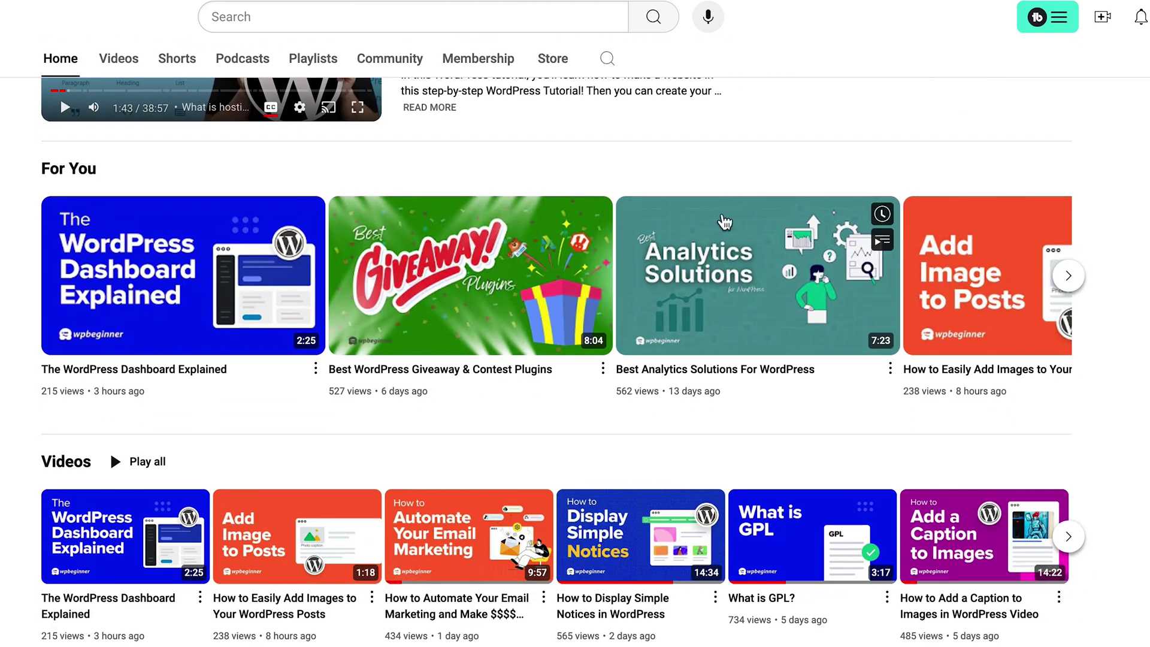
mouse_move(175, 272)
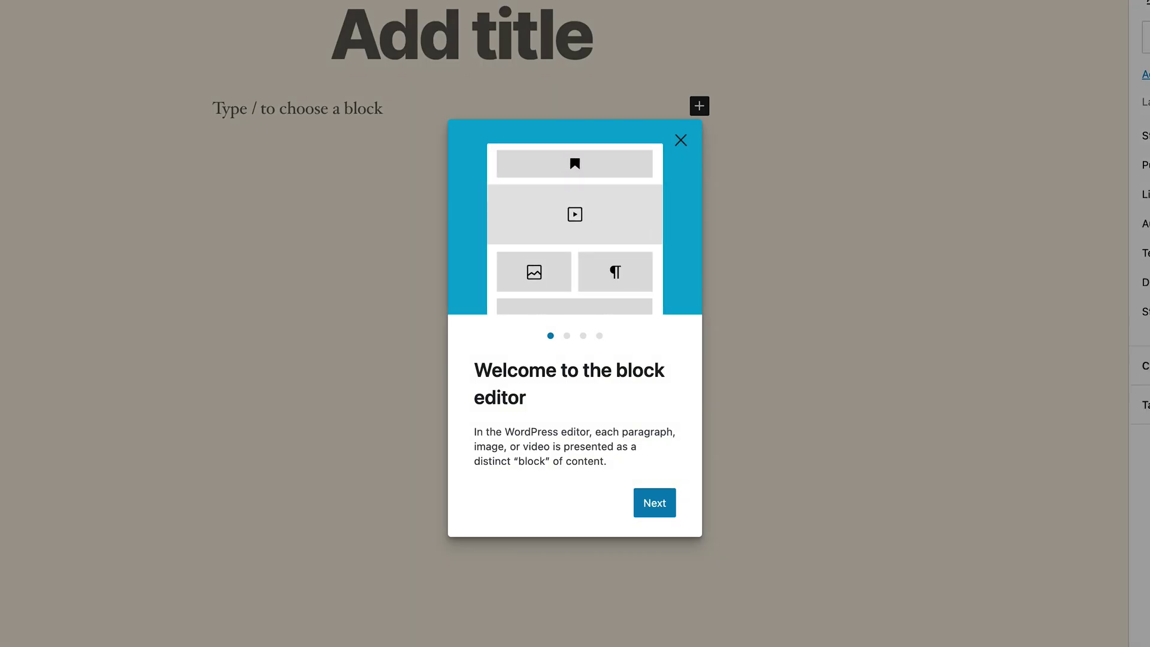
click(653, 503)
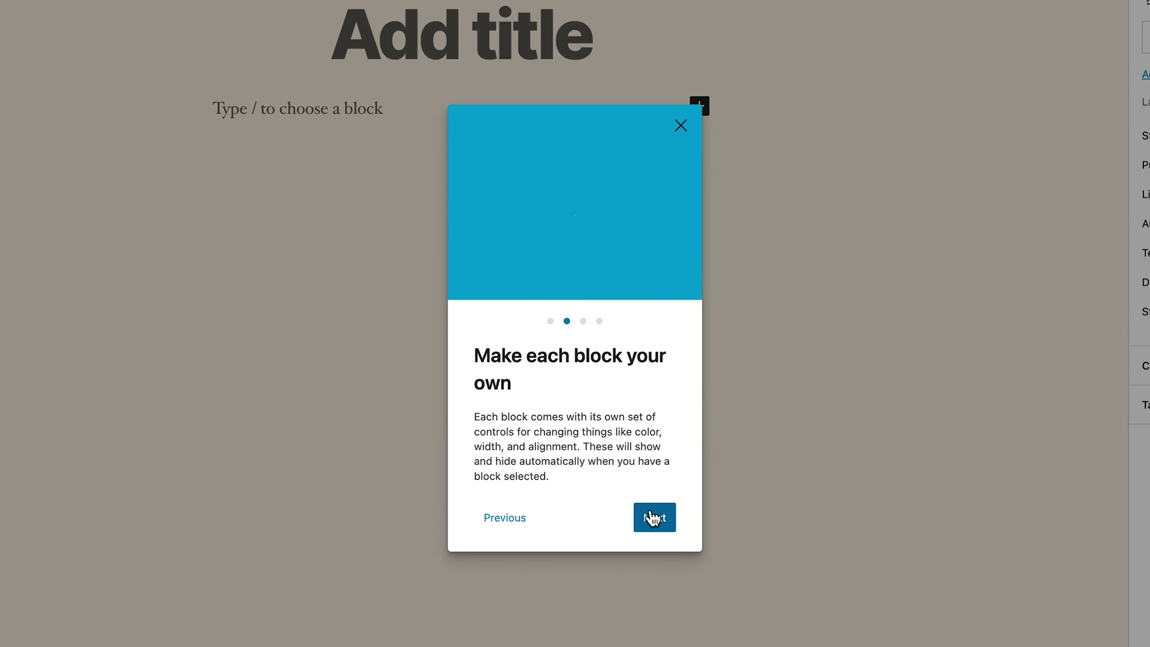
click(662, 529)
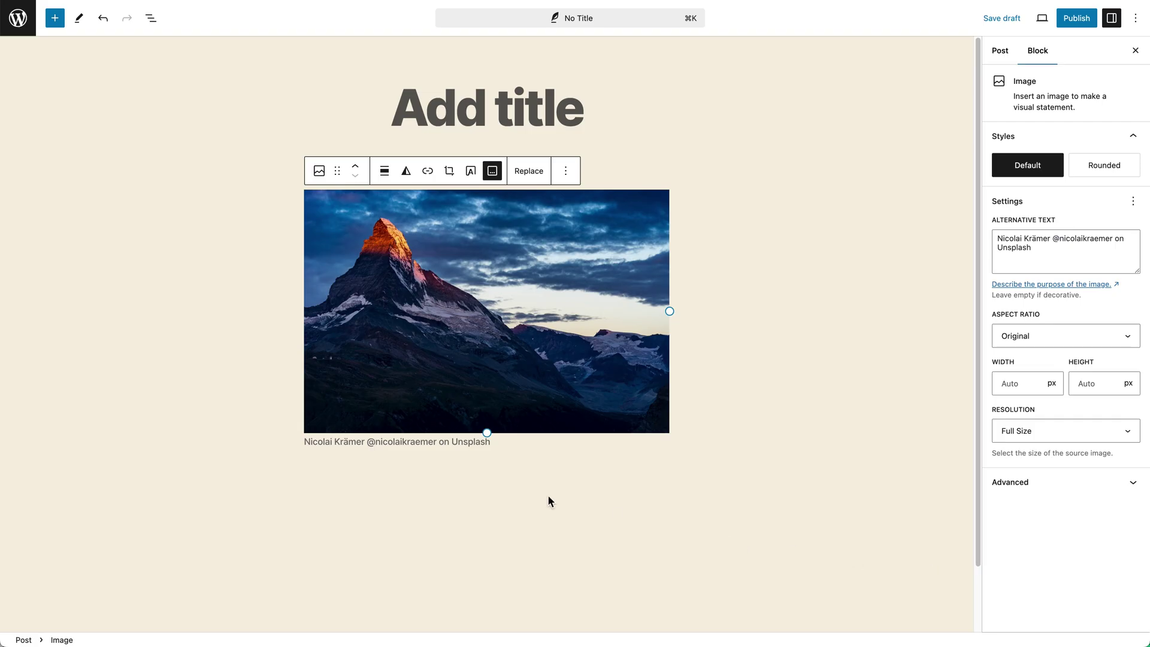
click(520, 484)
text(Embarking on your first travel adventure is an exhilarating experience. Whether you're exploring a new city or venturing into a different country, preparation is key to ensuring a smooth and enjoyable trip. Here are some essential travel tips for beginners to help you navigate your journey with confidence. 1. Plan Ahead Research Your Destination Before you set off, take some time to research your destination. Learn about the local culture, language, and customs. Familiarize yourself with the main attractions, local cuisine, and transportation options. This will not only help you blend in but also enhance your overall experience.)
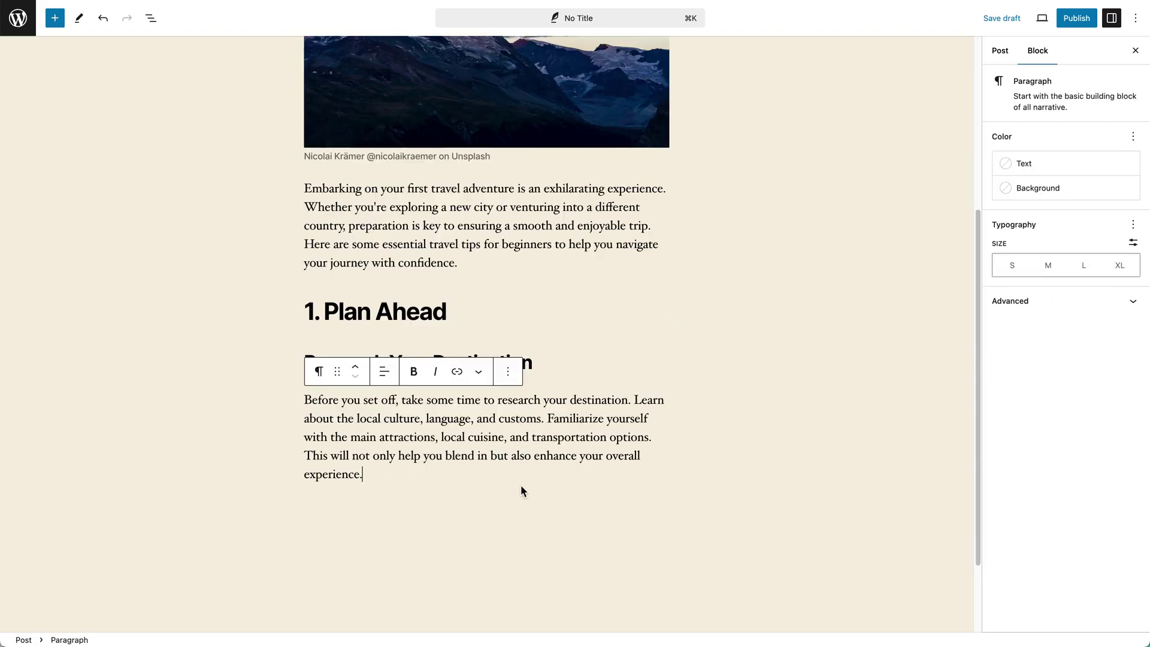
- Title the post 'Beginner Travel Tips: Your Guide to a Smooth Journey'
scroll(737, 420, up, 5)
click(760, 360)
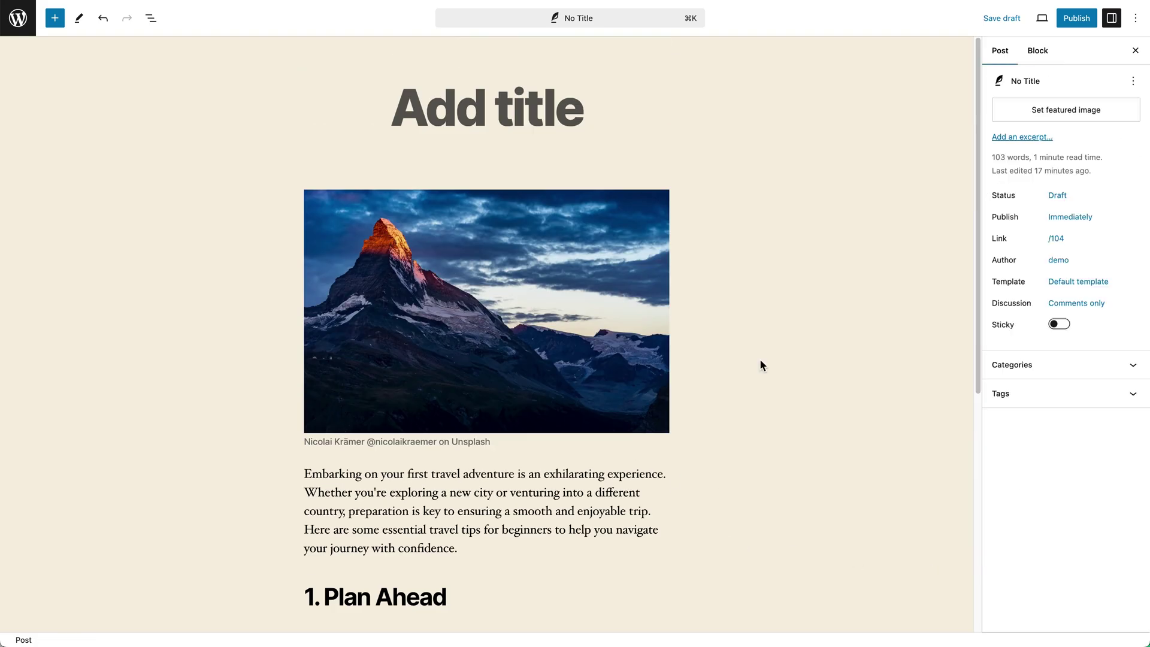
click(521, 123)
text(Beginner Travel Tips: Your Guide to a Smooth Journey)
- Drag the mountain image block below the intro paragraph
scroll(967, 156, down, 3)
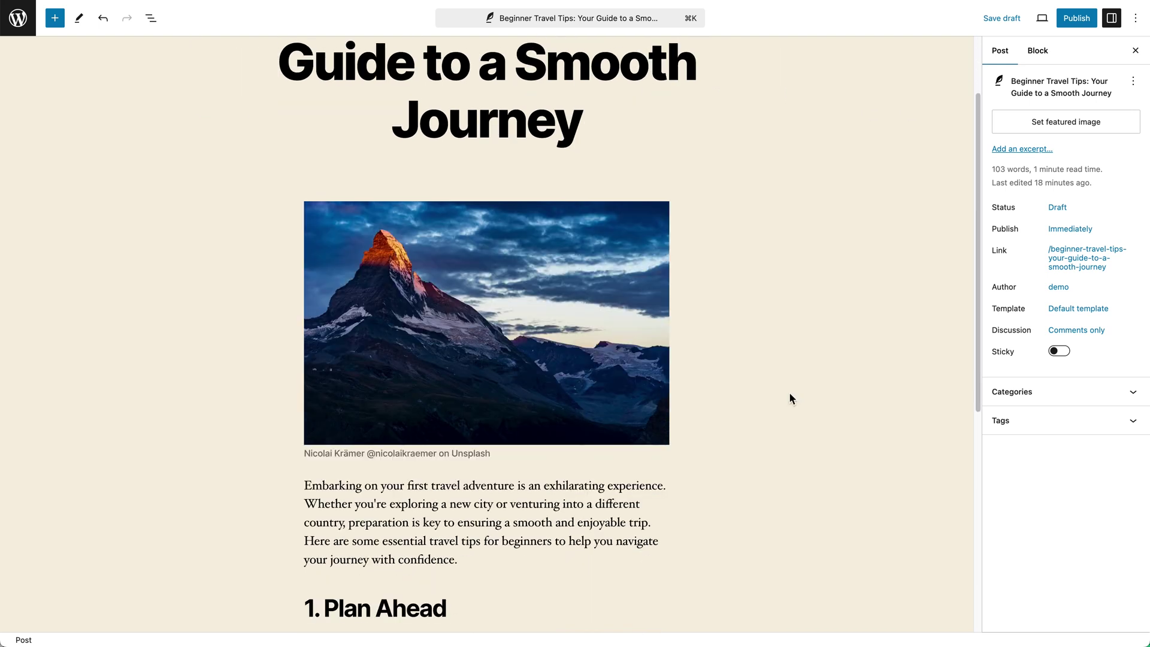
click(350, 207)
drag(339, 187, 353, 328)
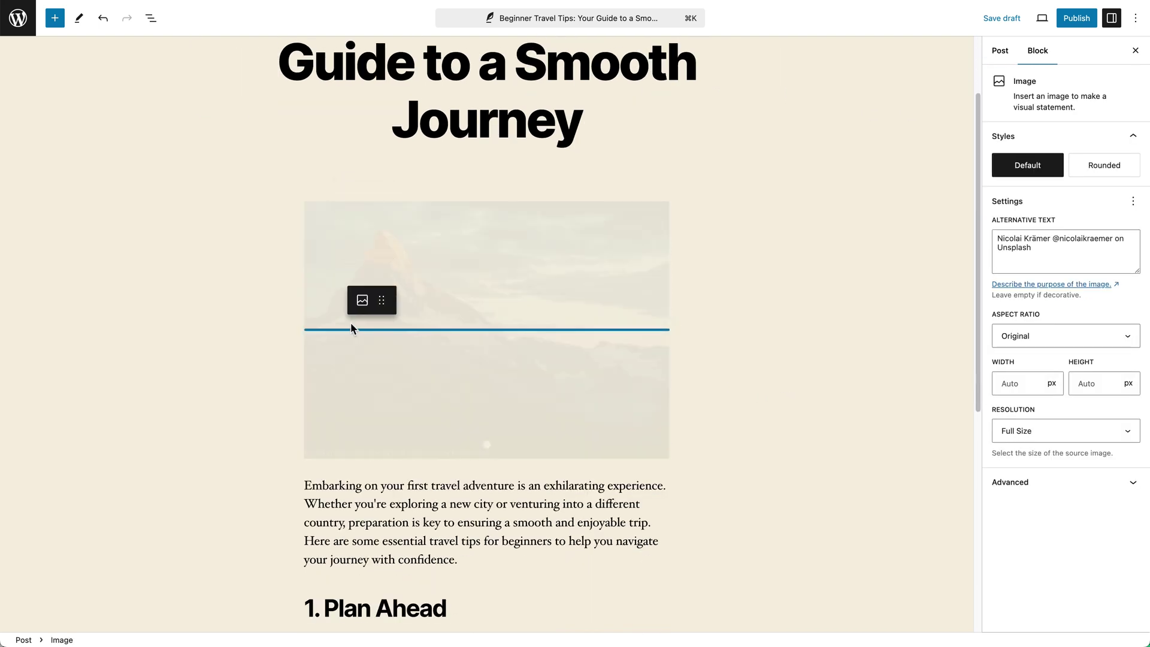
drag(402, 600, 403, 598)
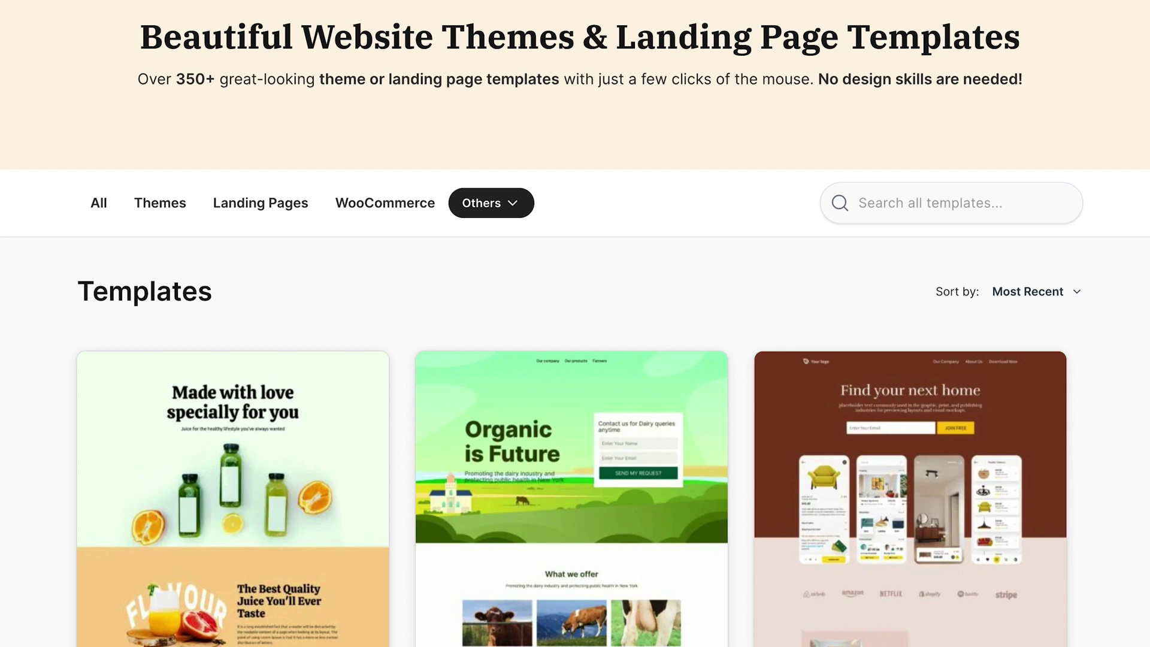
- Scroll the SeedProd template gallery past the sales and webinar pages to the 404 templates
scroll(575, 323, down, 6)
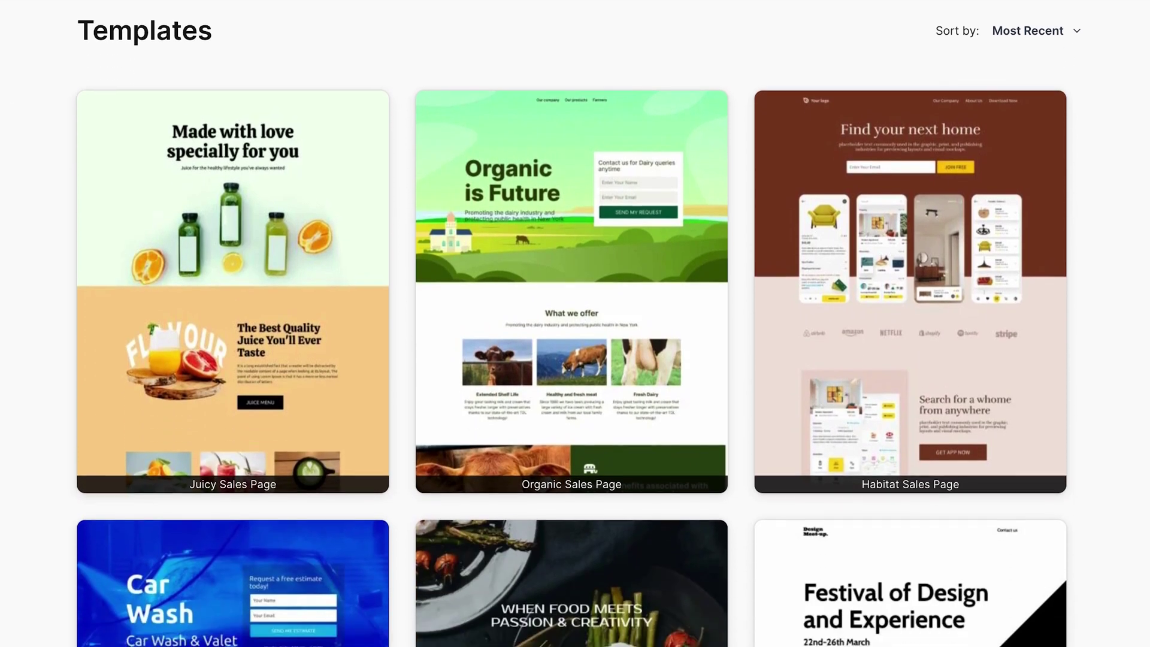
scroll(575, 323, down, 6)
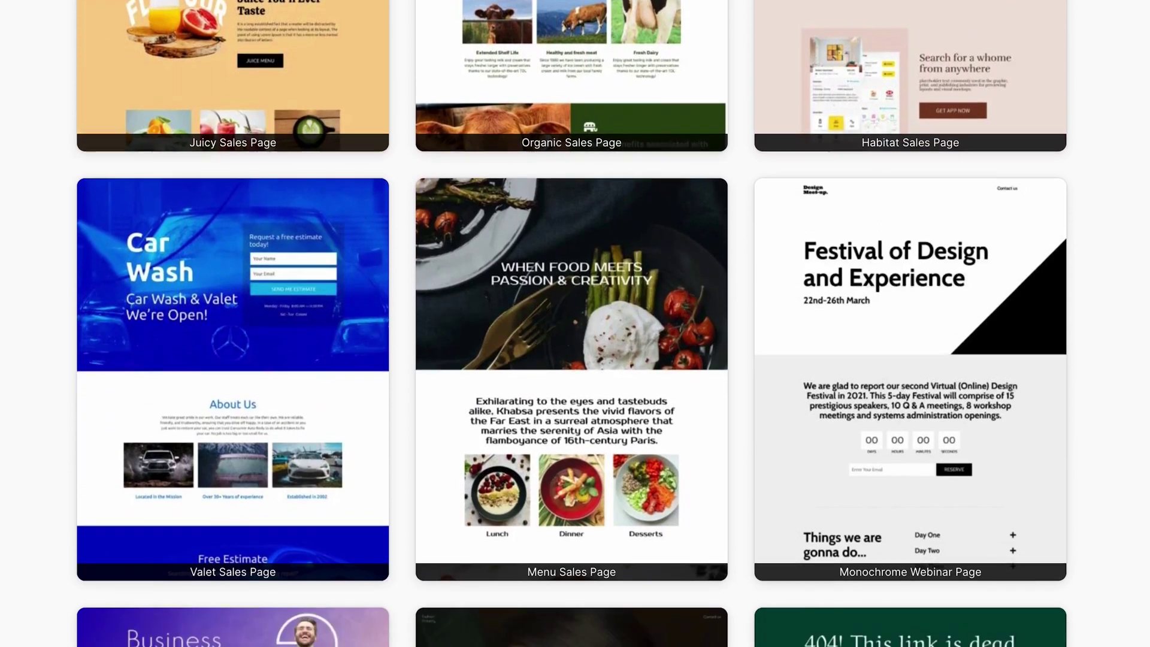
scroll(575, 323, down, 7)
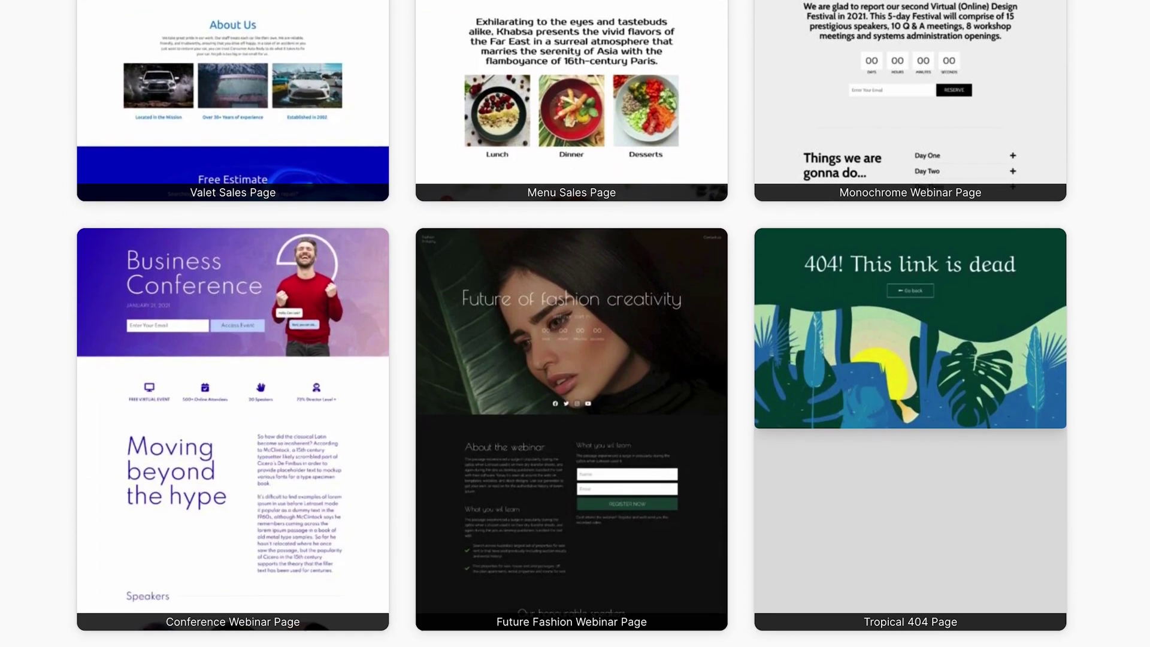
scroll(575, 324, down, 5)
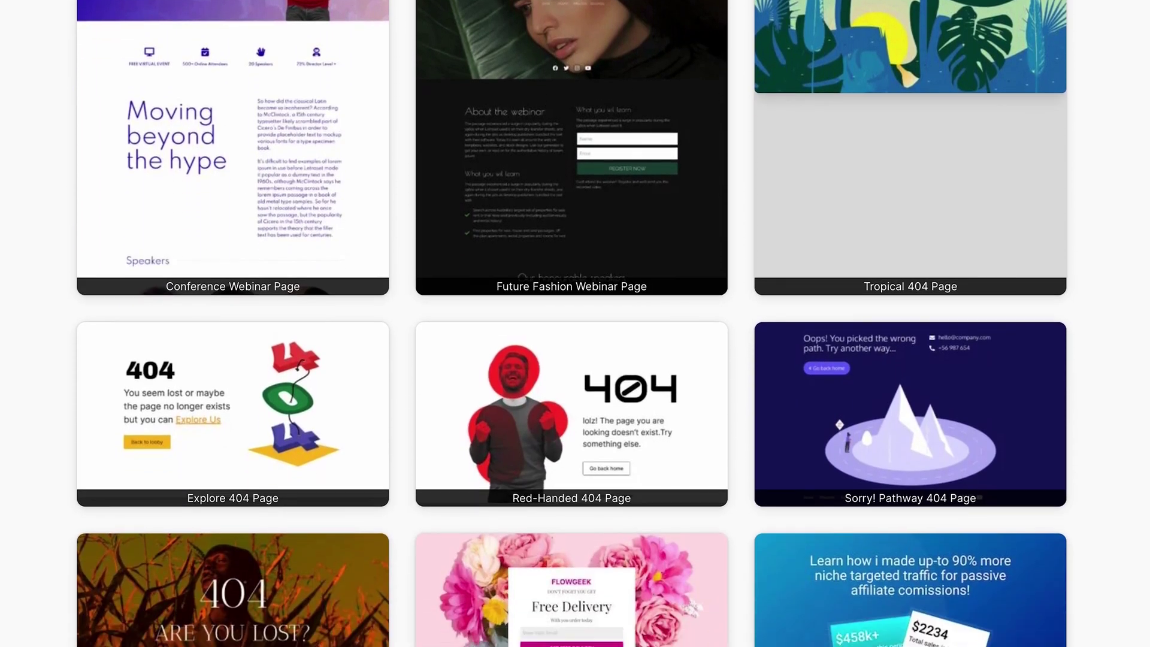
scroll(575, 323, down, 3)
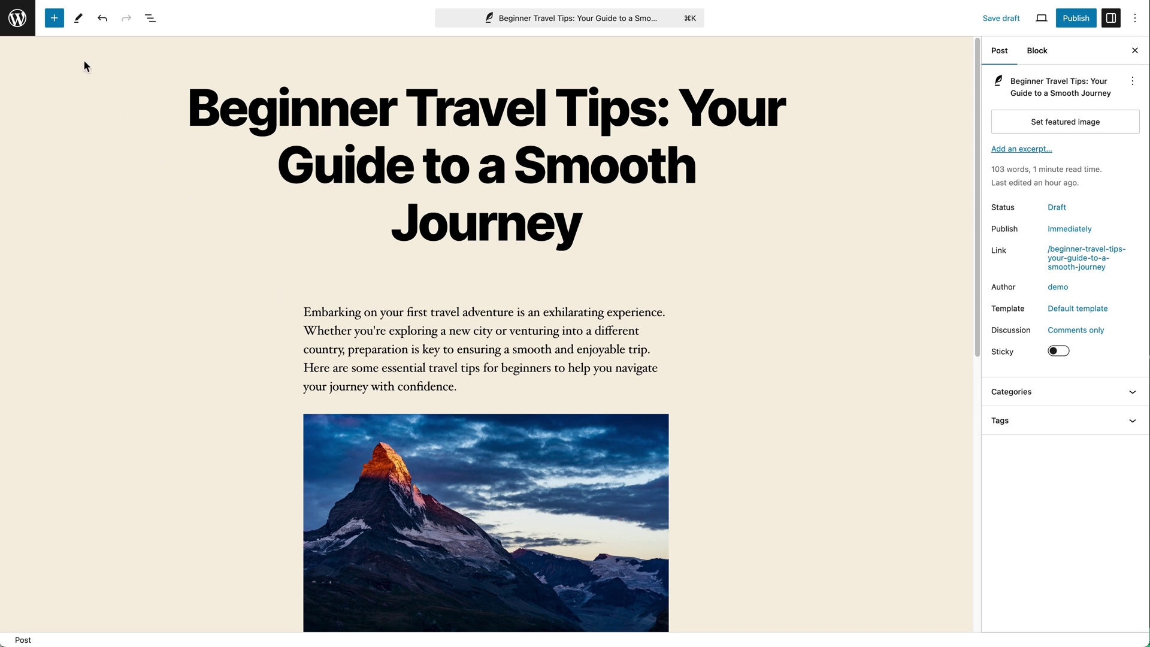
- Insert a Gallery block from the Media section and select the 'Research your Destination' text
click(59, 27)
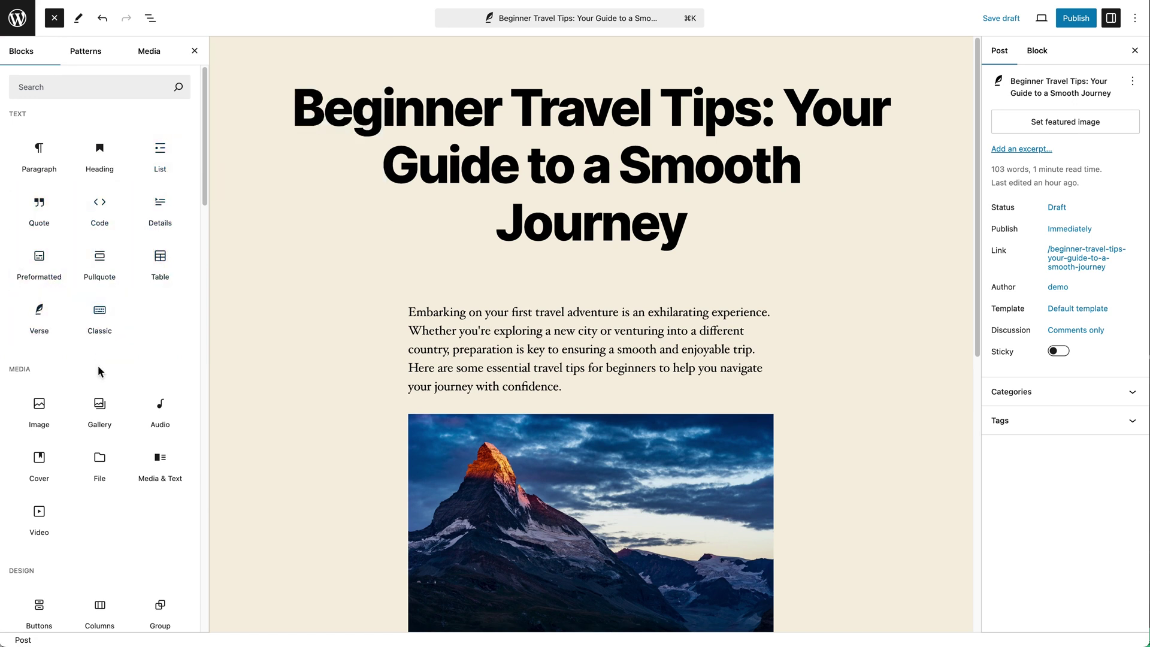
drag(98, 406, 496, 388)
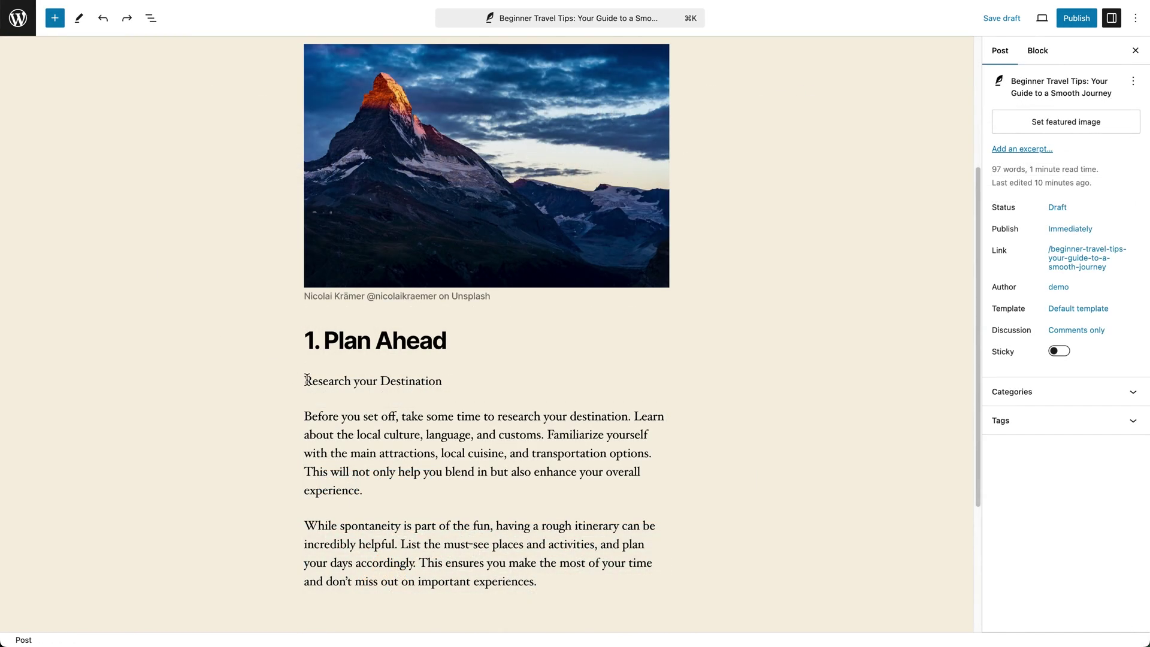
drag(306, 380, 341, 384)
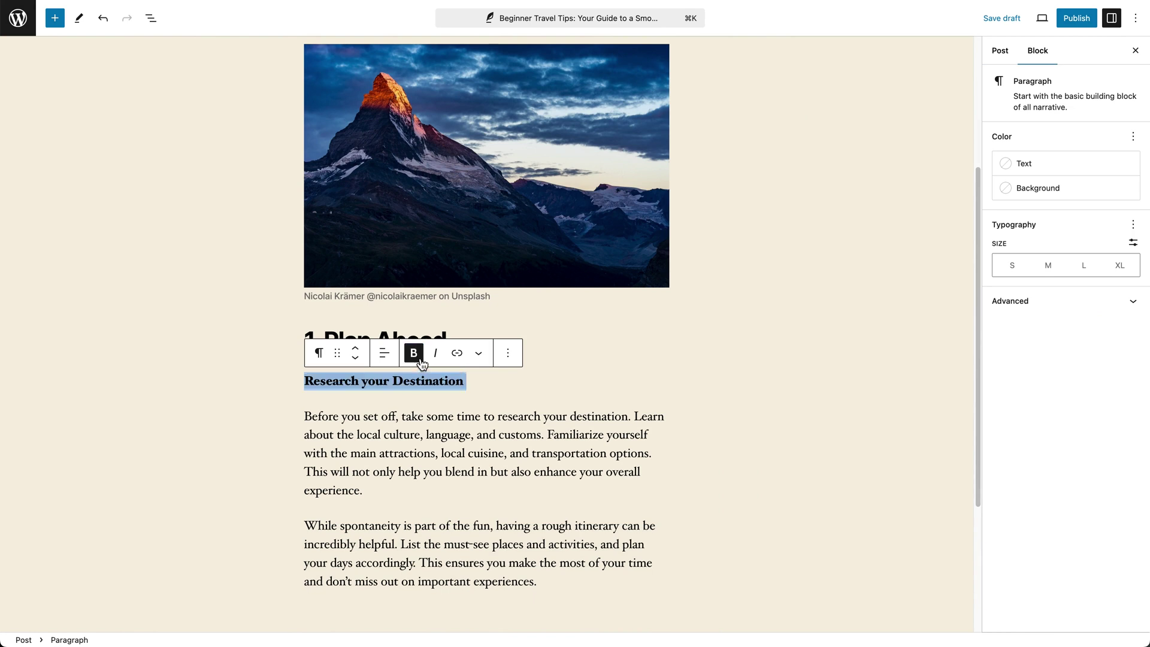
- Deselect the bolded line and crop the mountain image to a Square 1:1 aspect ratio
click(756, 443)
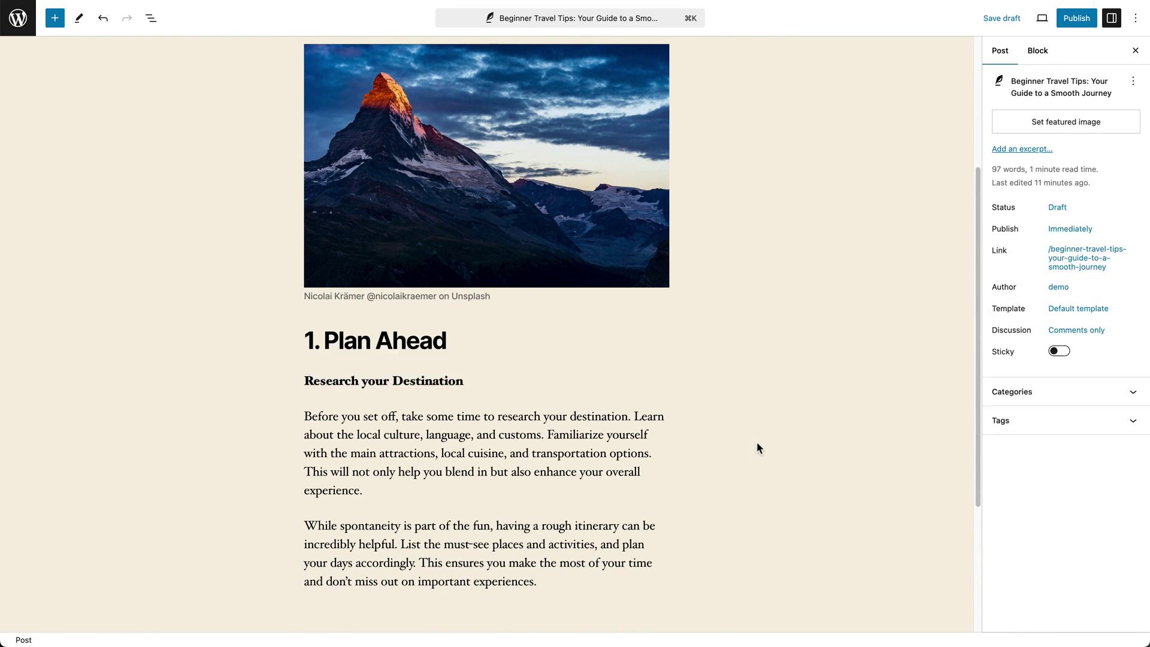
click(608, 226)
click(449, 320)
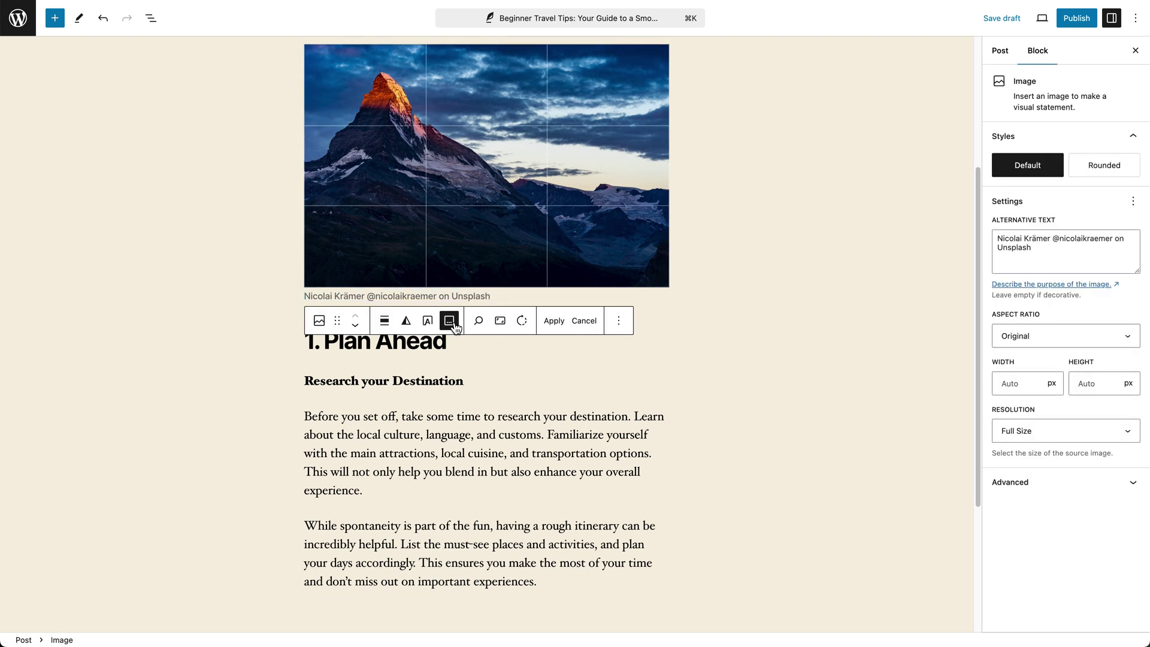
click(1064, 346)
click(1065, 352)
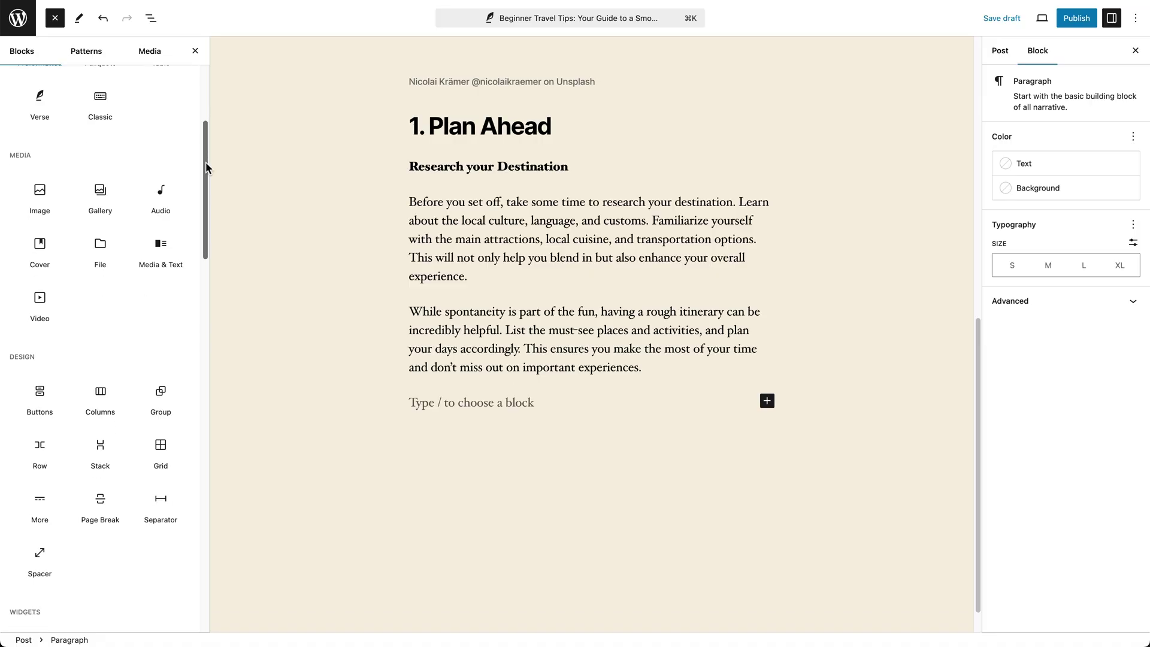
- Drag the YouTube block from Embeds onto the empty paragraph at the end of the post
scroll(208, 217, down, 3)
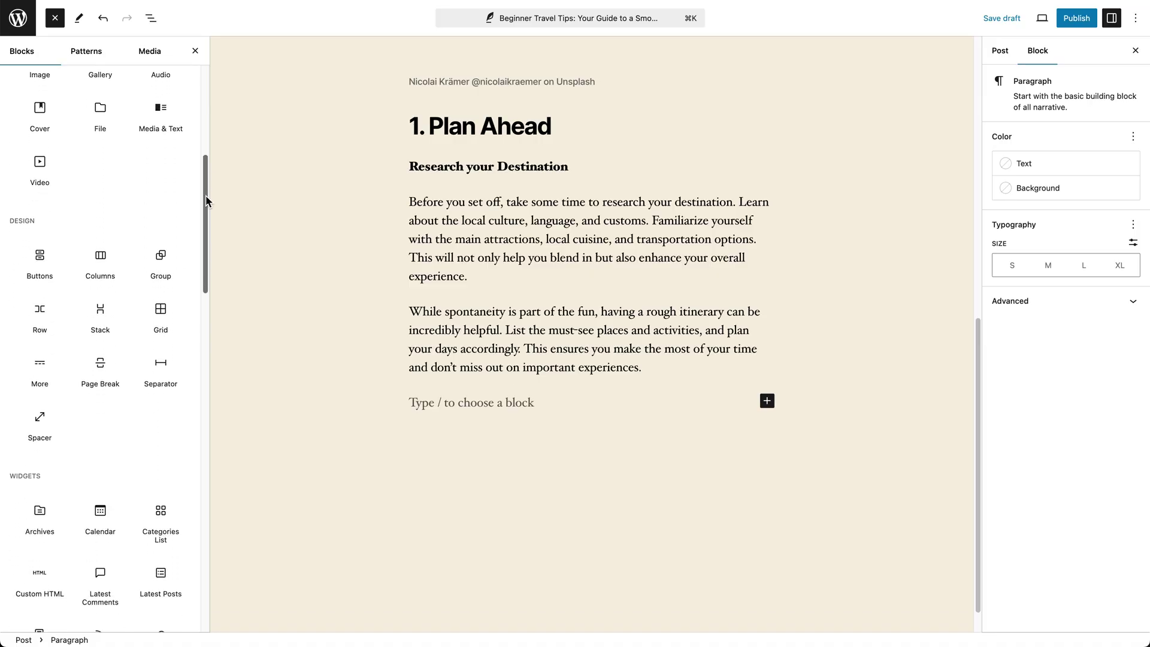
mouse_move(45, 188)
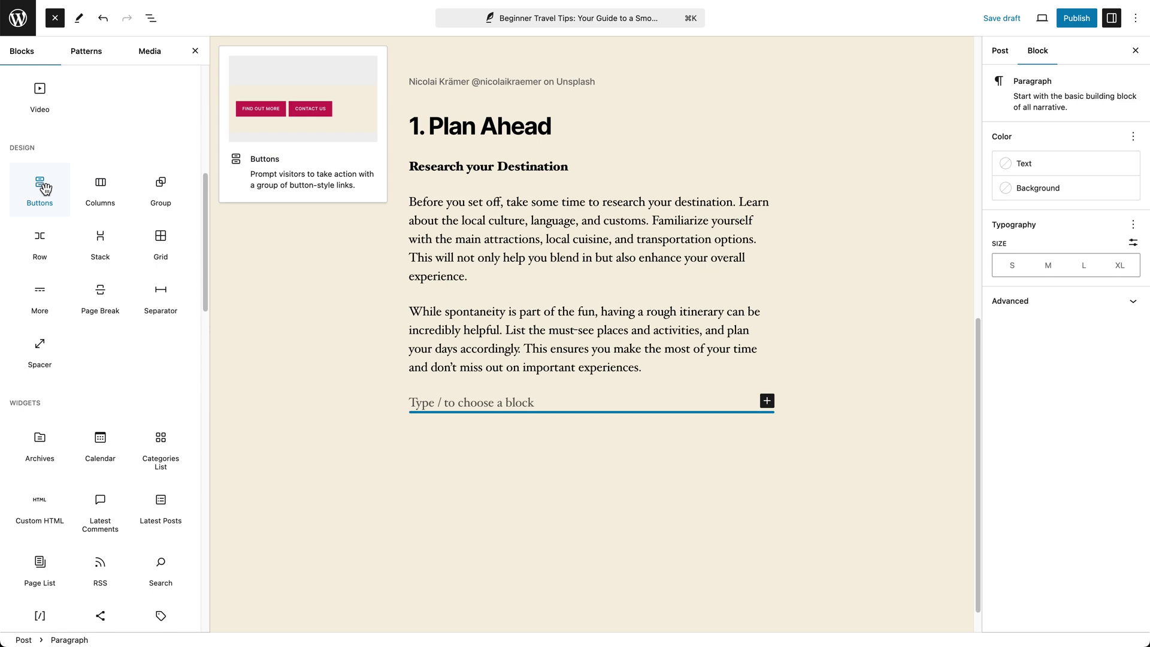
drag(206, 277, 206, 508)
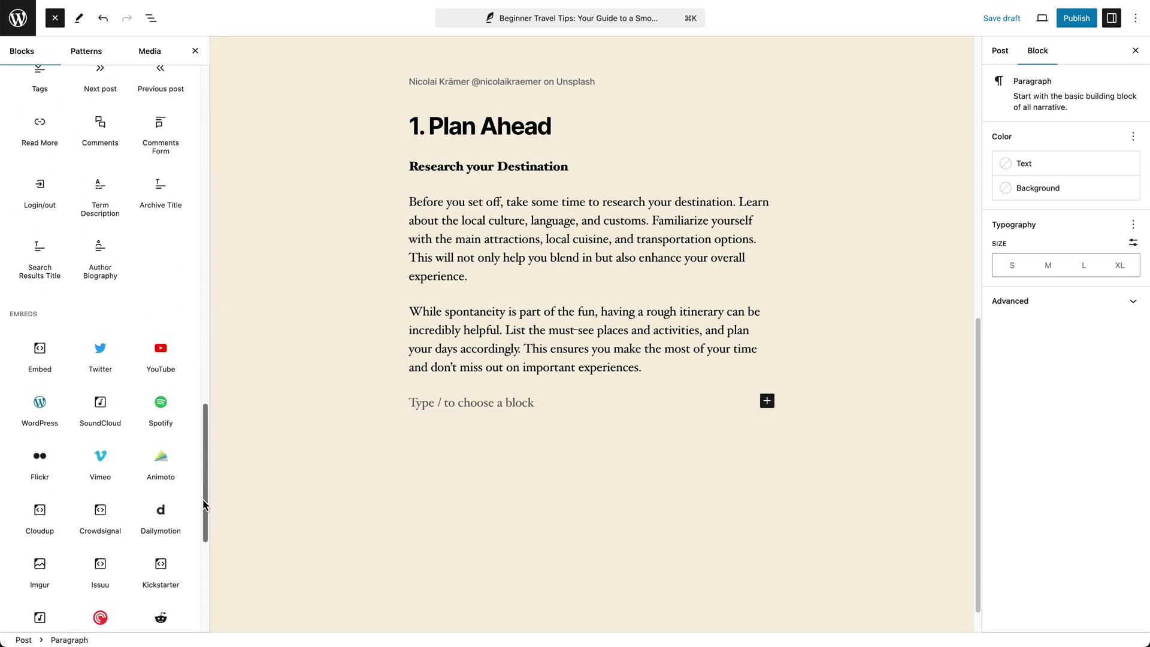
mouse_move(178, 399)
drag(171, 381, 453, 397)
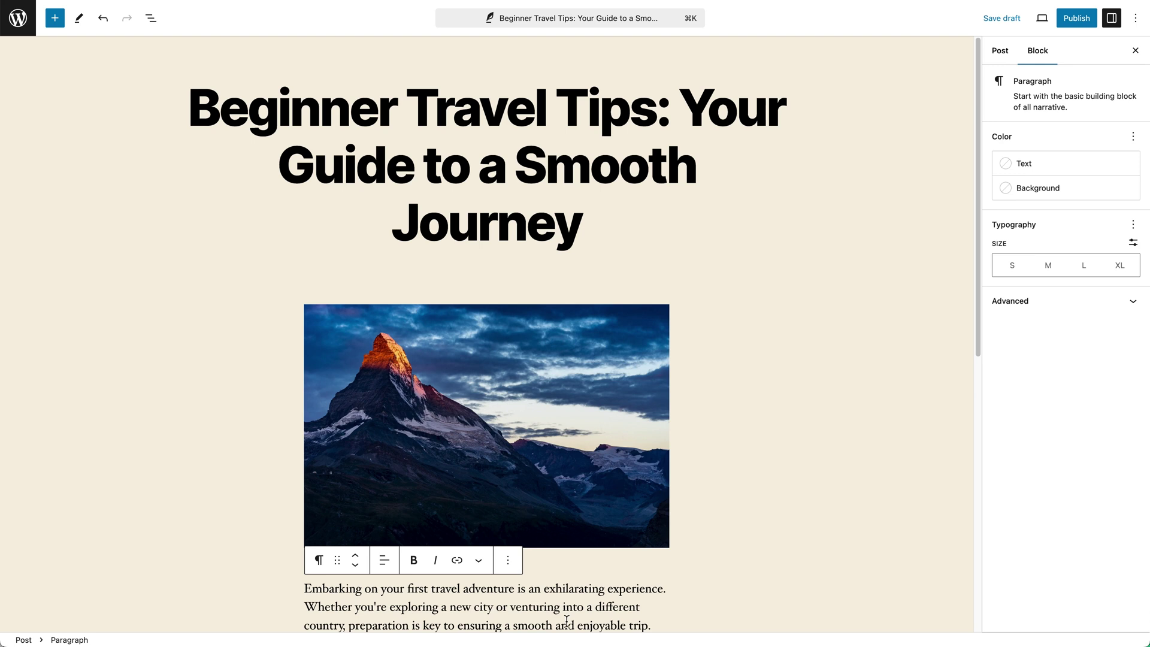
- Deselect the current block and select the mountain image block in the travel post
scroll(577, 583, down, 5)
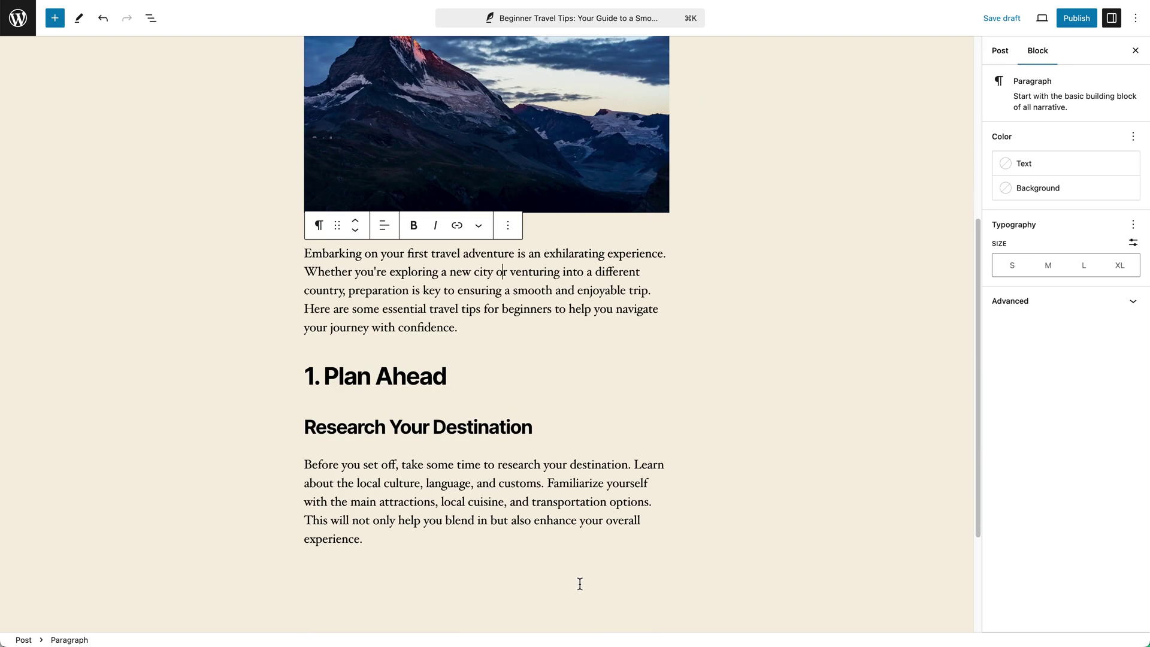
click(734, 393)
click(657, 162)
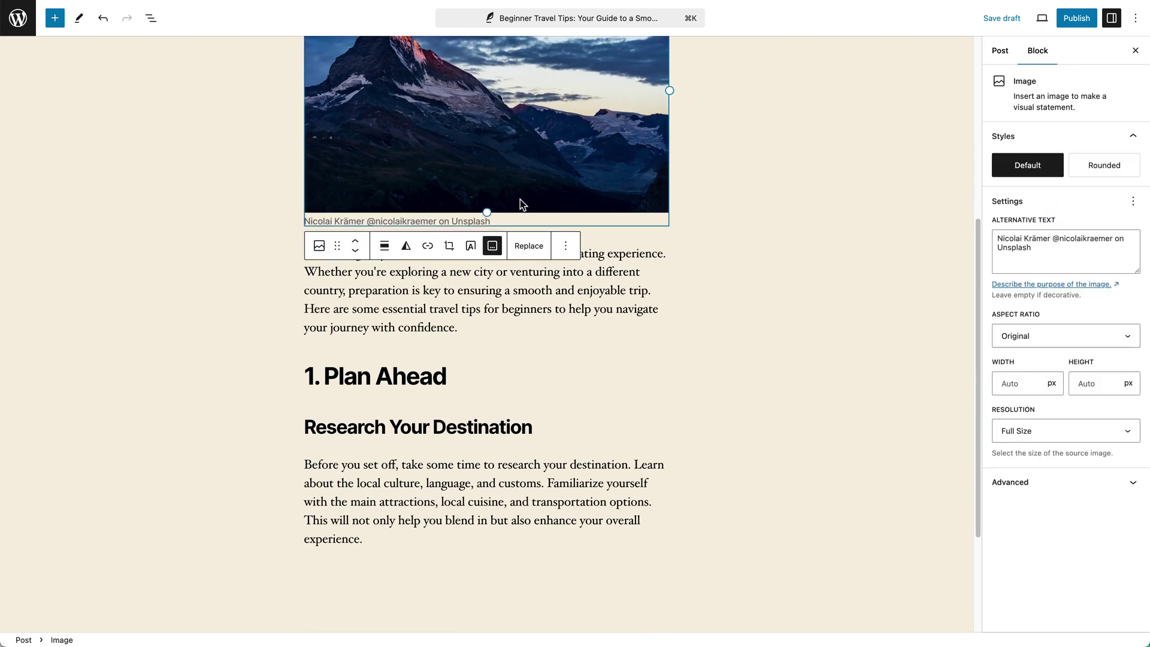